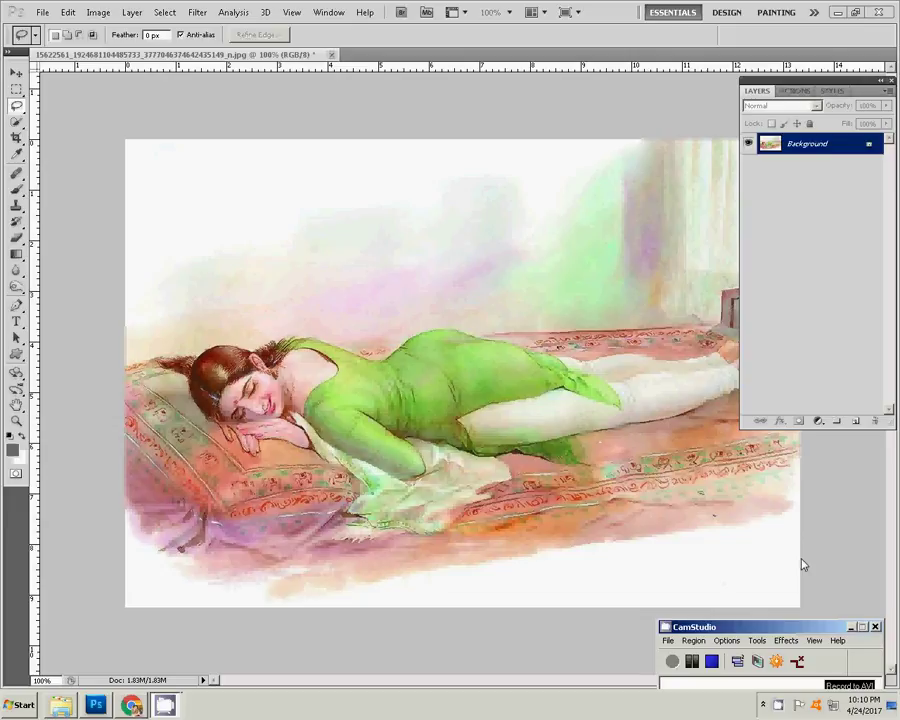
Step: Add a Hue/Saturation adjustment layer above the painting
left_click(802, 316)
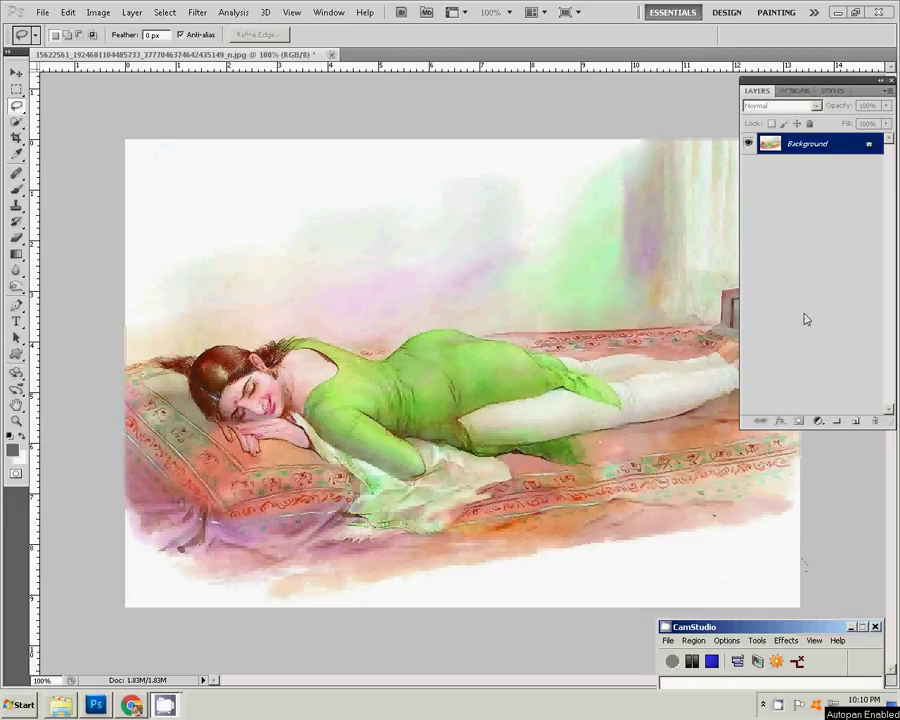
left_click(818, 421)
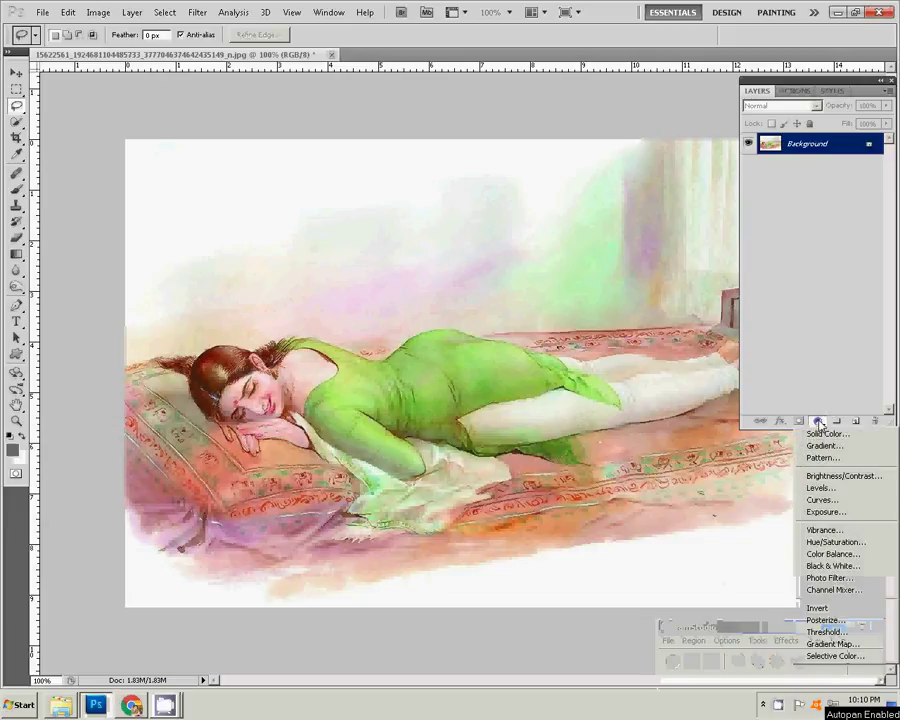
left_click(855, 542)
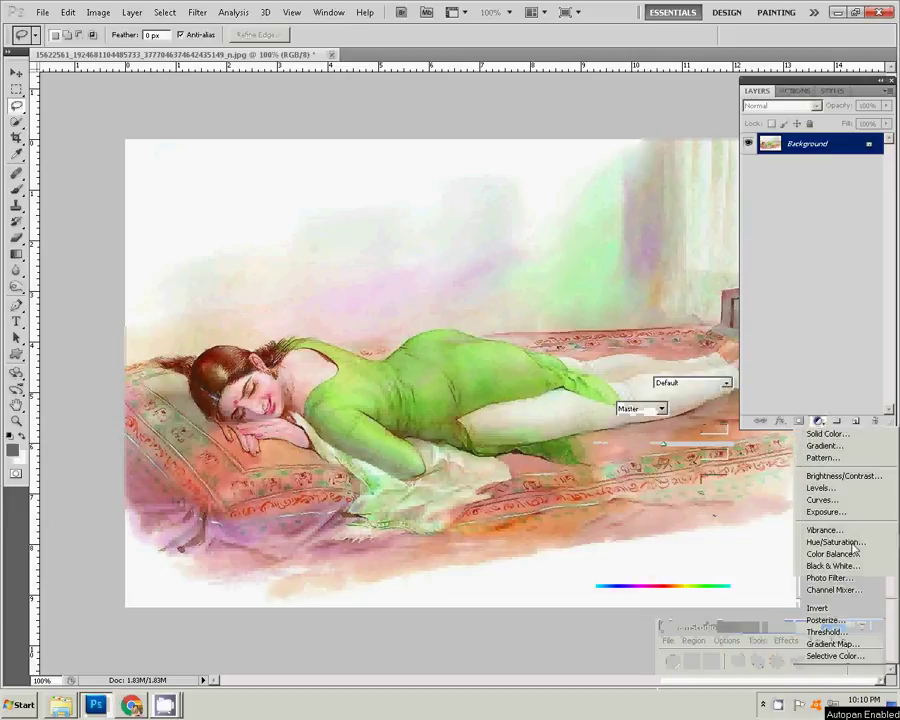
Step: Limit the adjustment to Greens, sampling the range from the dress green
left_click(640, 409)
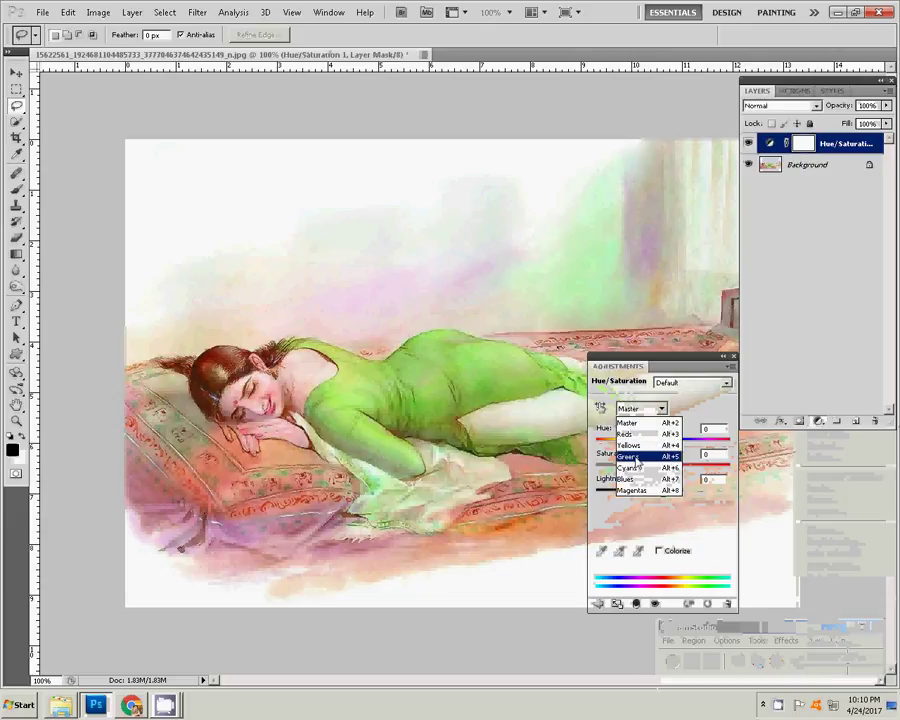
left_click(636, 457)
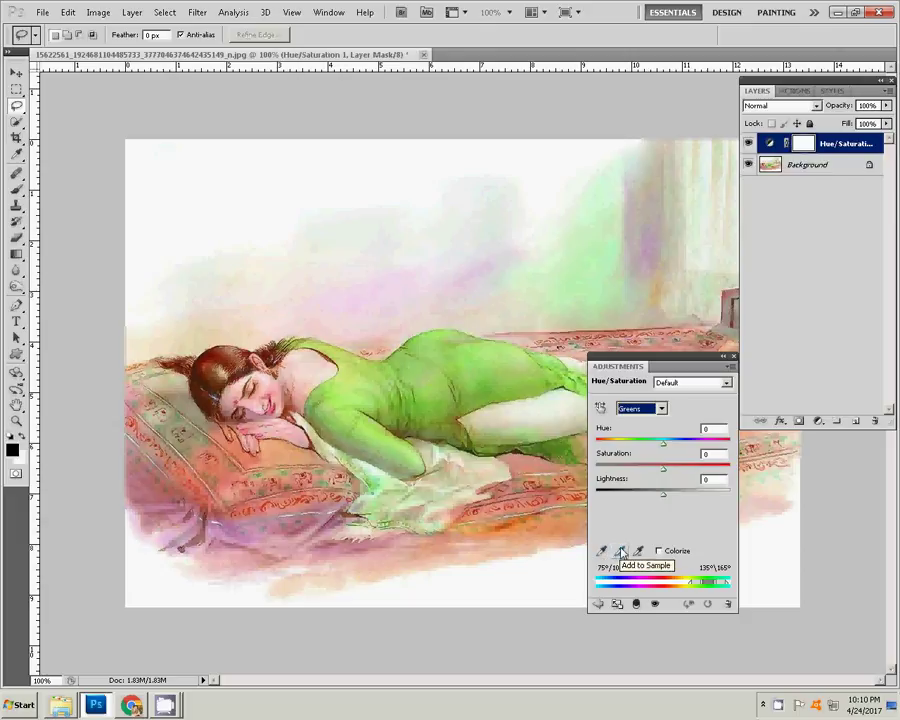
left_click(621, 552)
left_click(603, 552)
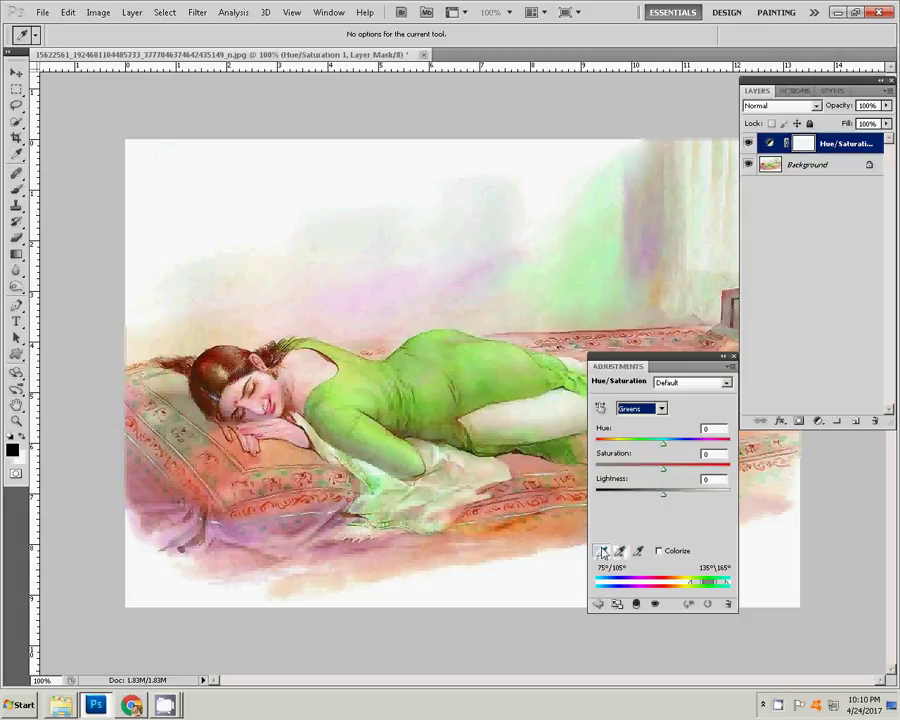
left_click(402, 353)
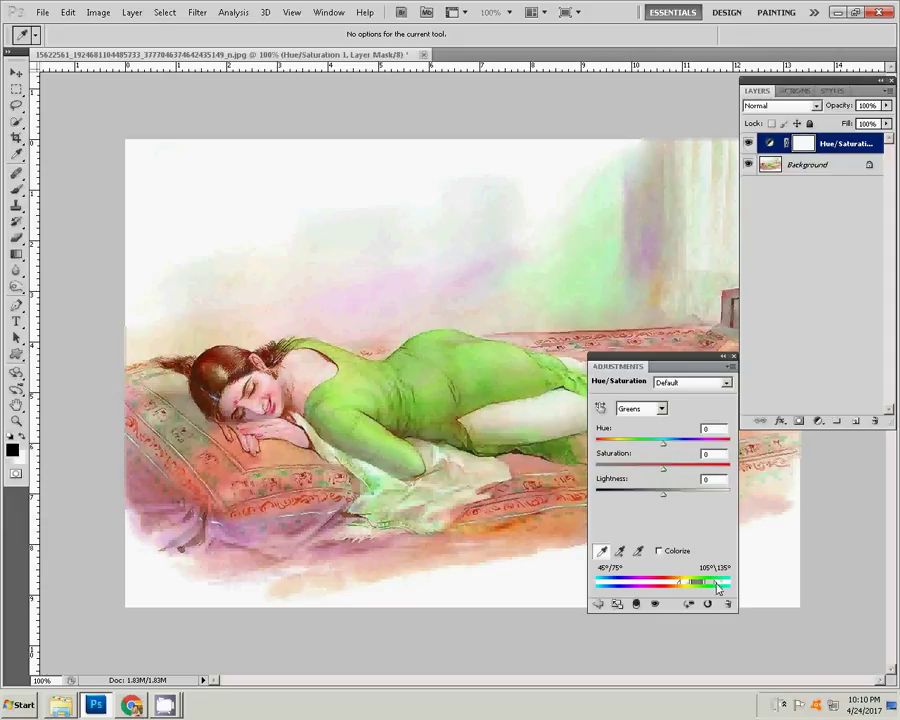
Step: Narrow the affected colour range and shift the hue to +152
left_click_drag(717, 588, 687, 590)
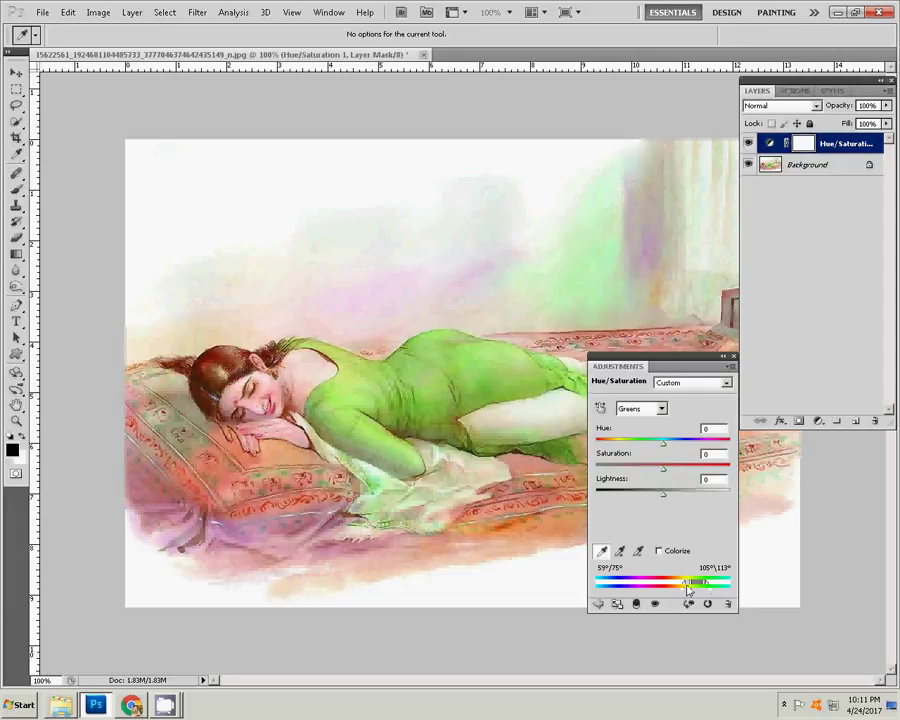
mouse_move(687, 590)
left_mouse_down()
mouse_move(697, 588)
mouse_move(689, 588)
left_mouse_up()
left_click_drag(661, 442, 626, 452)
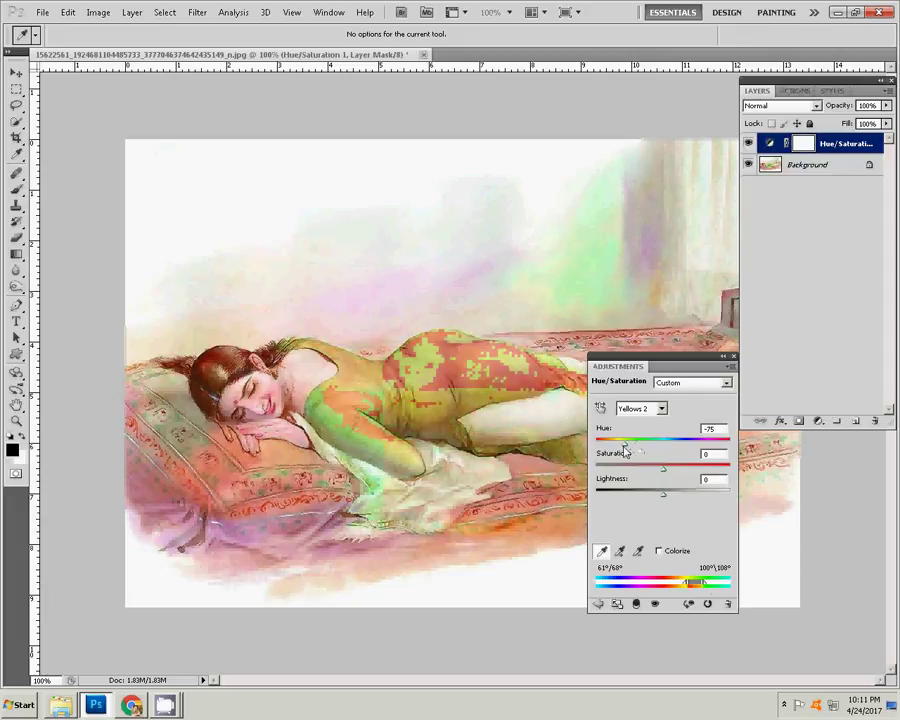
left_click_drag(626, 452, 602, 450)
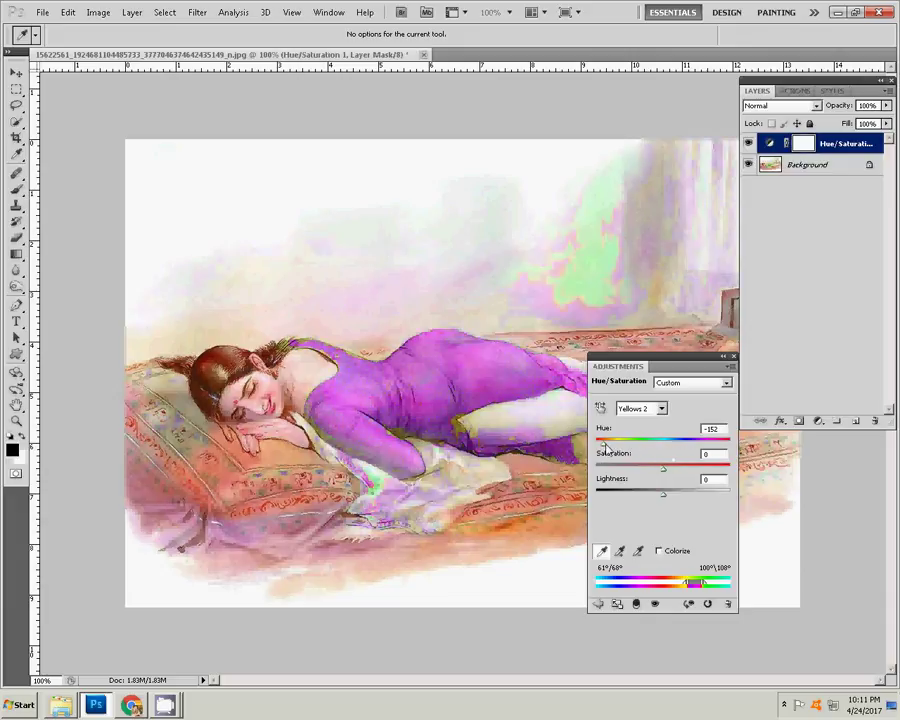
left_click_drag(605, 446, 723, 448)
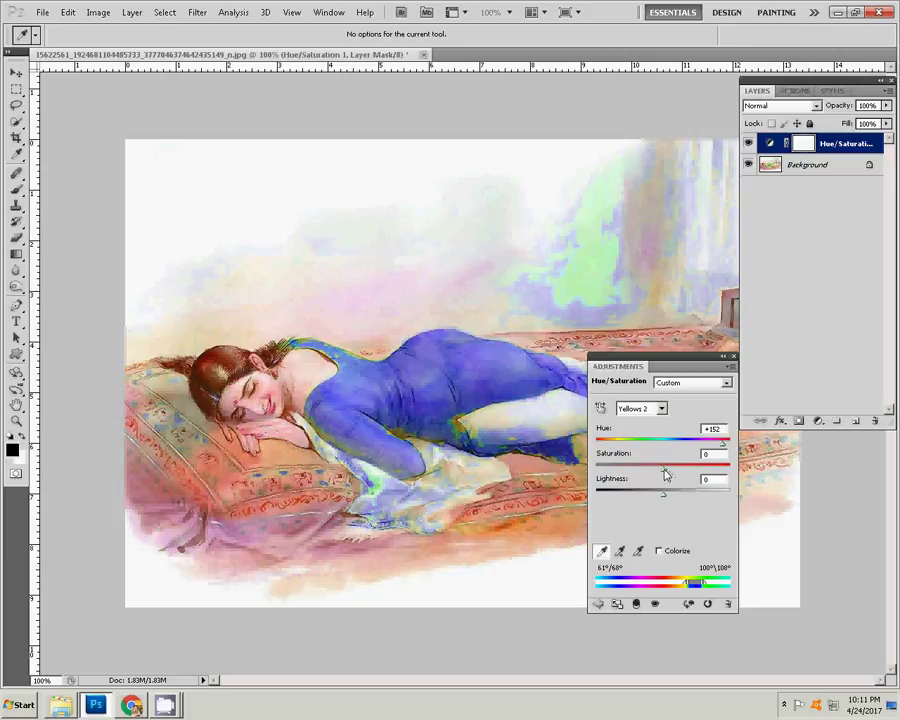
Step: Raise saturation to +5 and widen the affected colour range
mouse_move(665, 474)
left_mouse_down()
mouse_move(726, 476)
mouse_move(643, 480)
mouse_move(667, 480)
left_mouse_up()
mouse_move(684, 585)
left_mouse_down()
mouse_move(577, 594)
mouse_move(741, 588)
mouse_move(708, 587)
mouse_move(731, 589)
left_mouse_up()
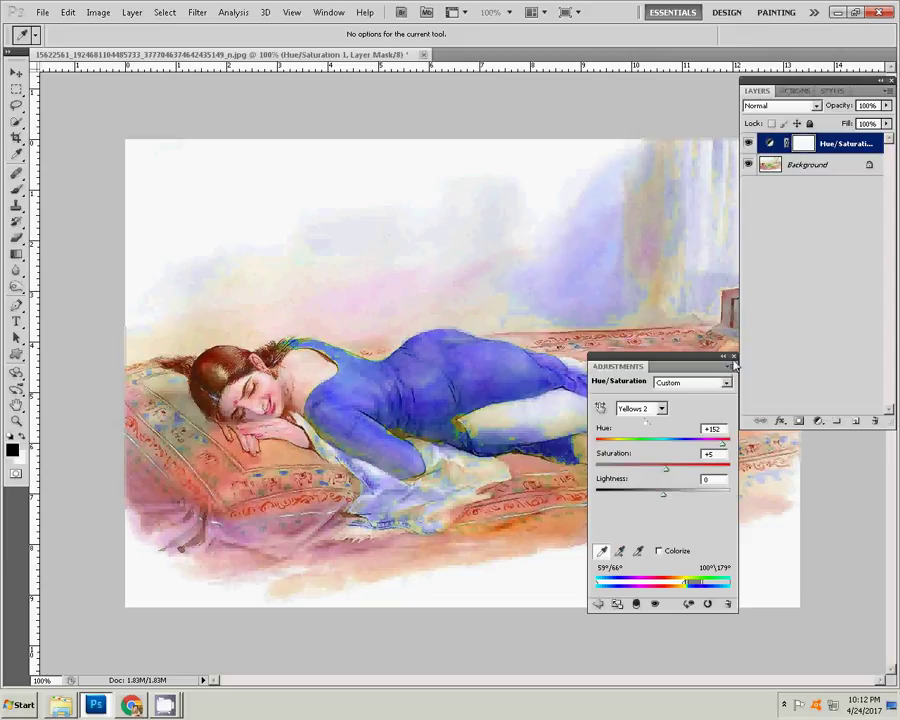
left_click(619, 495)
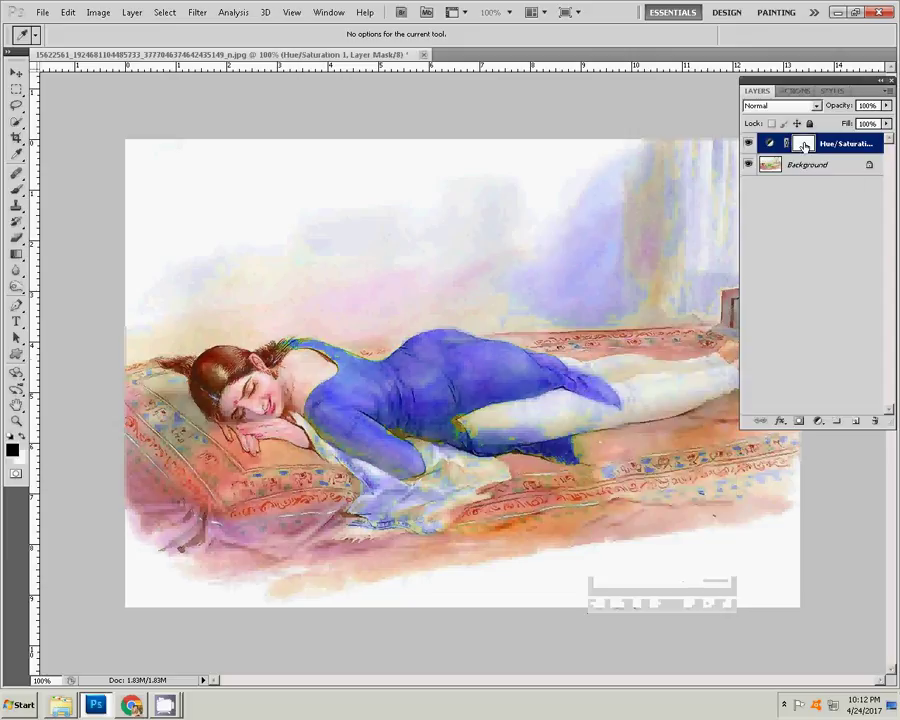
Step: Set the foreground colour to black and enlarge the brush
left_click(12, 448)
left_click(583, 434)
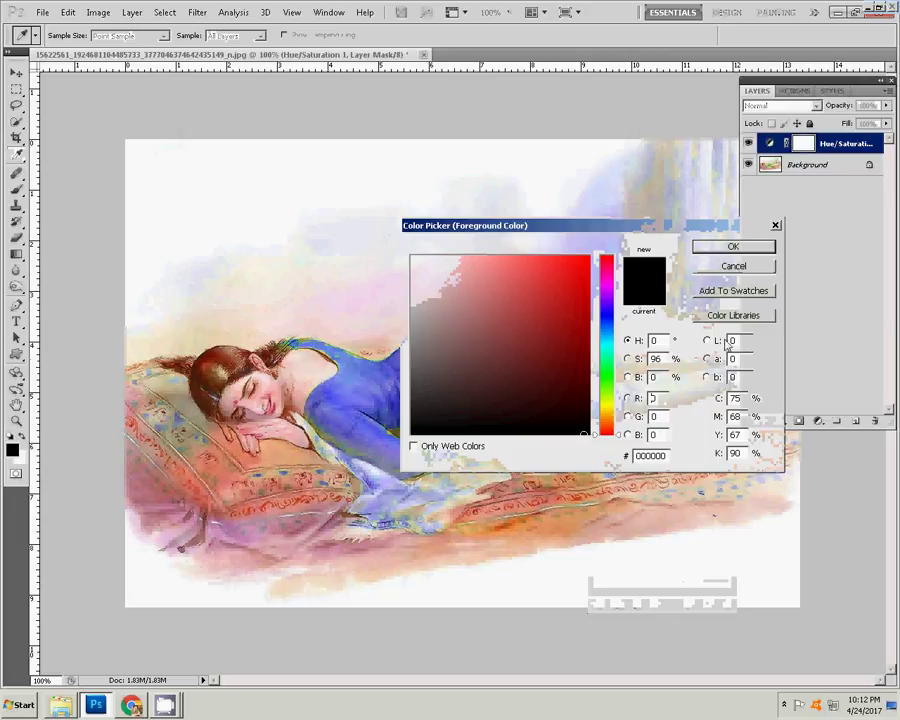
left_click(733, 247)
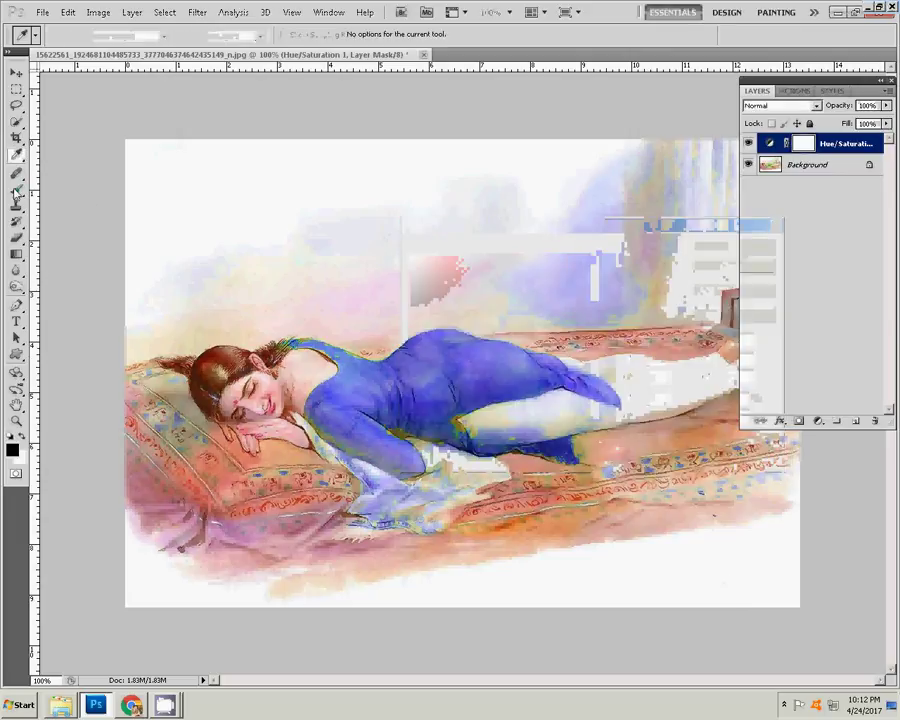
key("b")
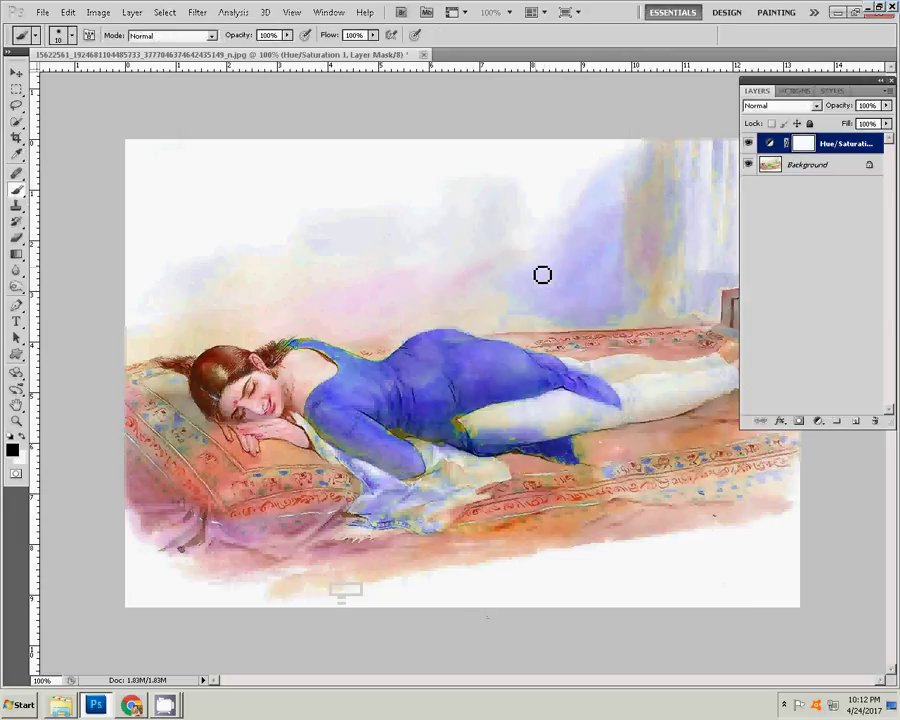
right_click(542, 274)
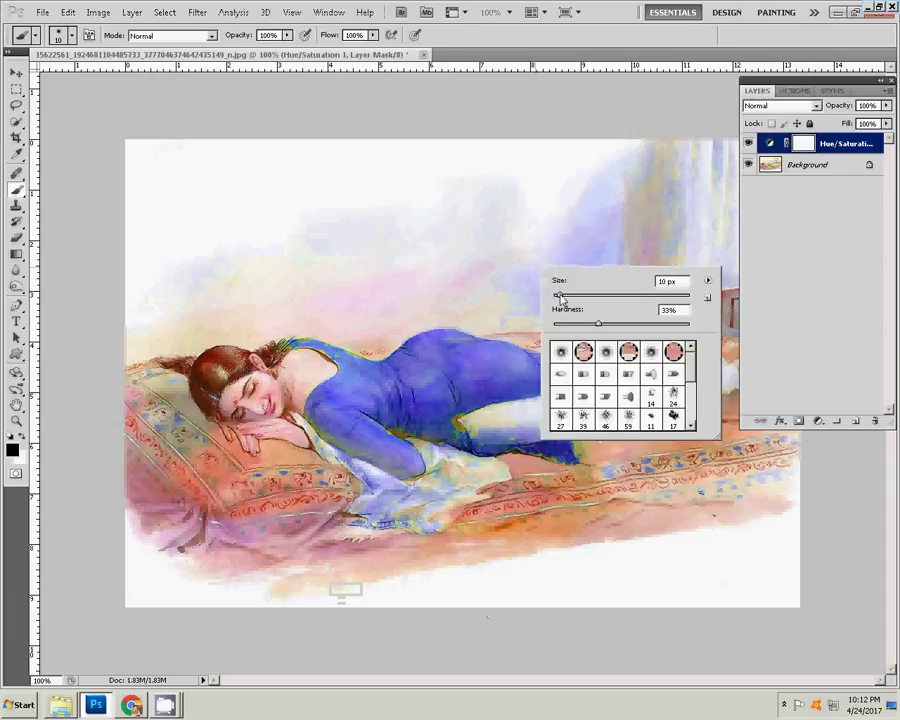
left_click_drag(560, 295, 594, 295)
key("Return")
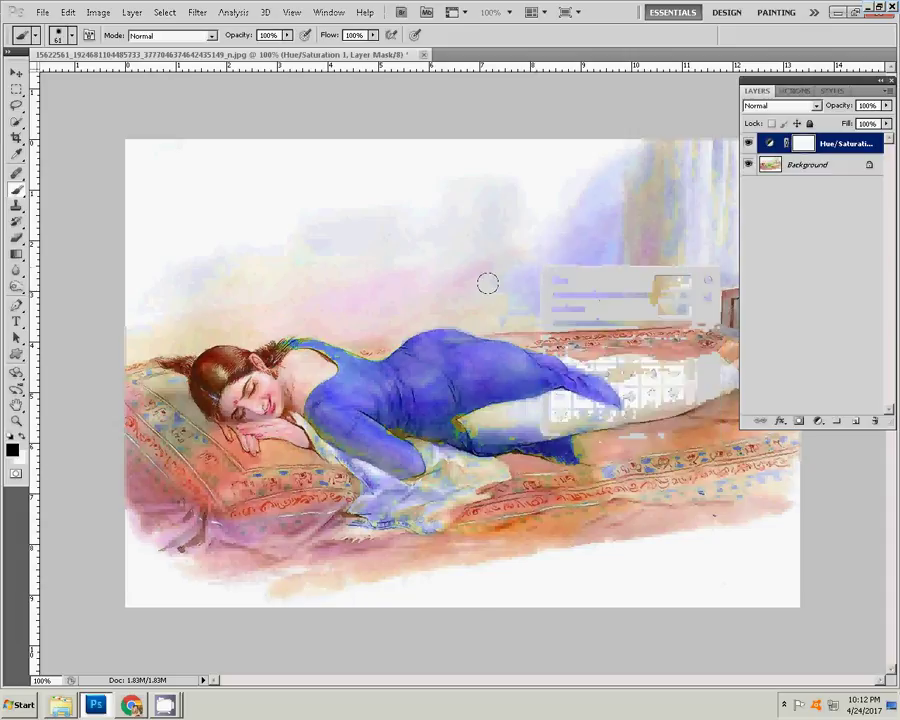
Step: Mask the recolour off the background wall, inverting the mask with Ctrl+I
left_click_drag(555, 295, 592, 255)
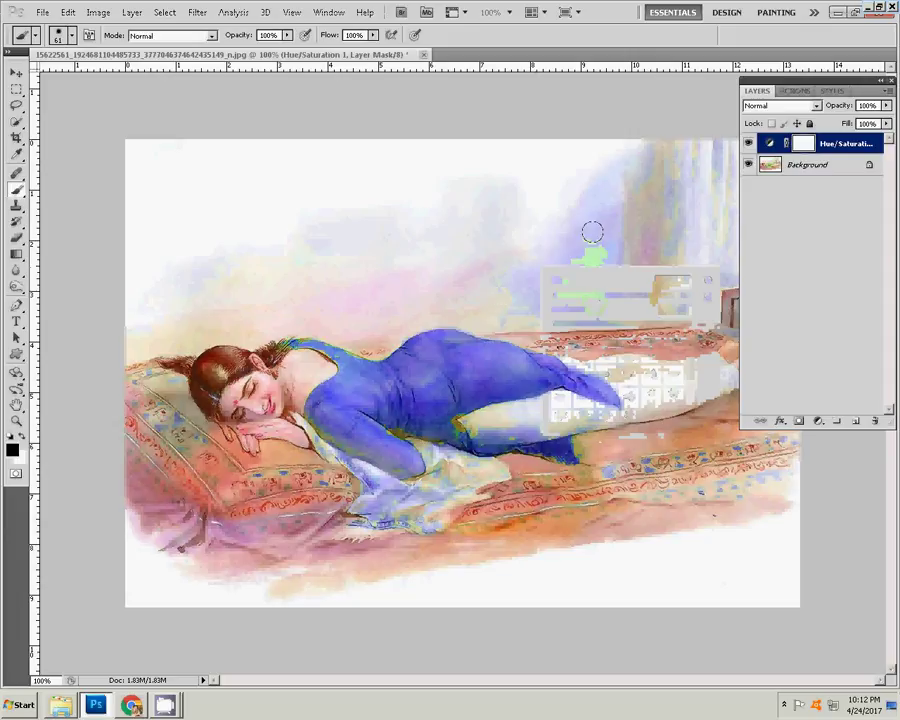
left_click(592, 232)
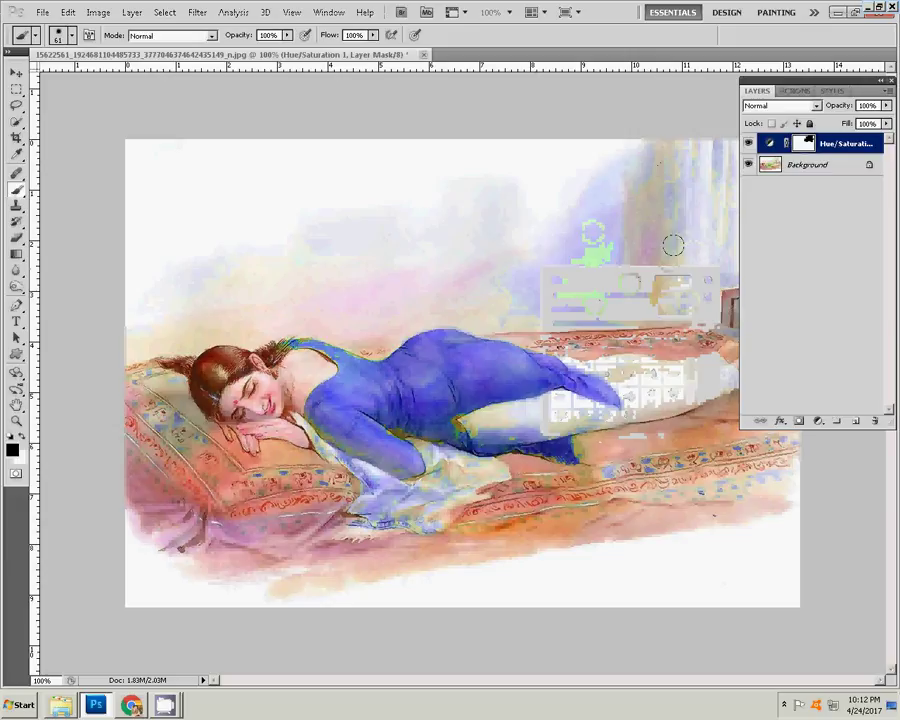
key("ctrl+i")
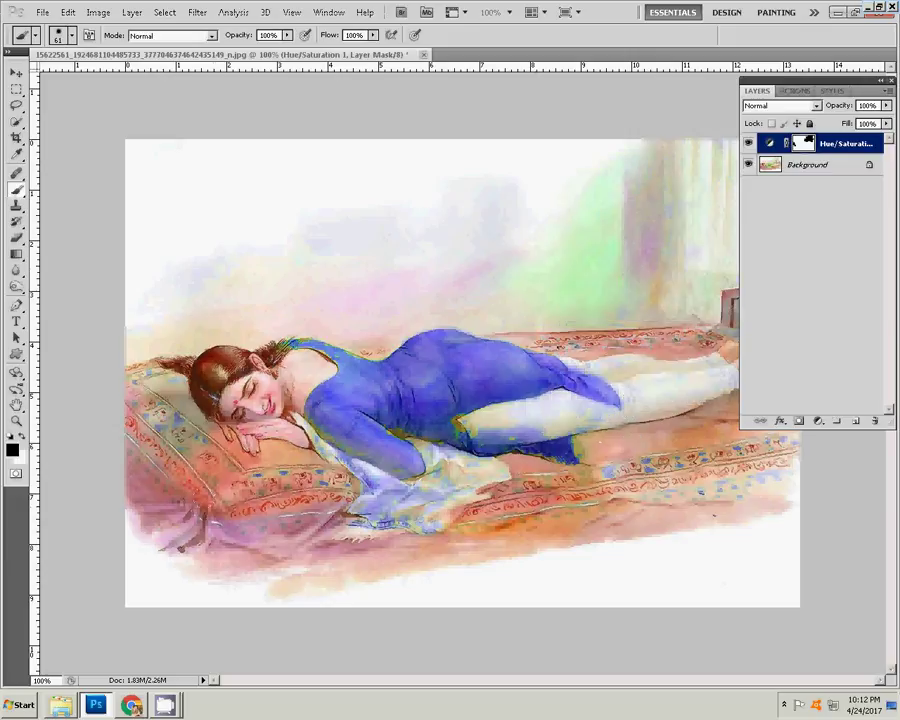
left_click_drag(157, 392, 176, 330)
Step: With a smaller brush, paint the mask over the scarf to restore its yellow-green
key("bracketleft")
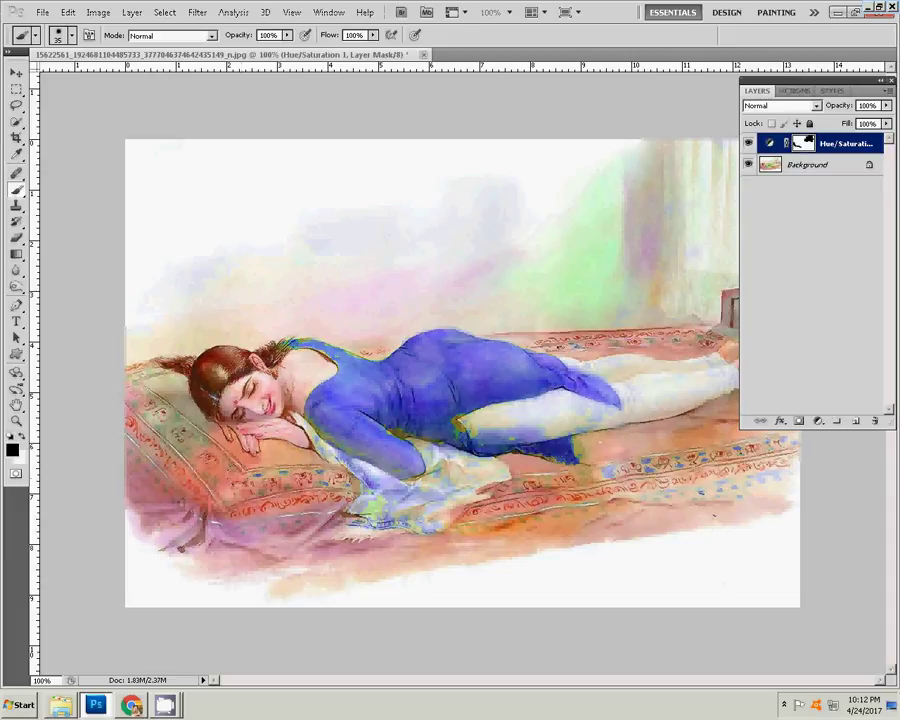
left_click_drag(365, 500, 385, 515)
key("bracketleft")
left_click_drag(348, 462, 400, 518)
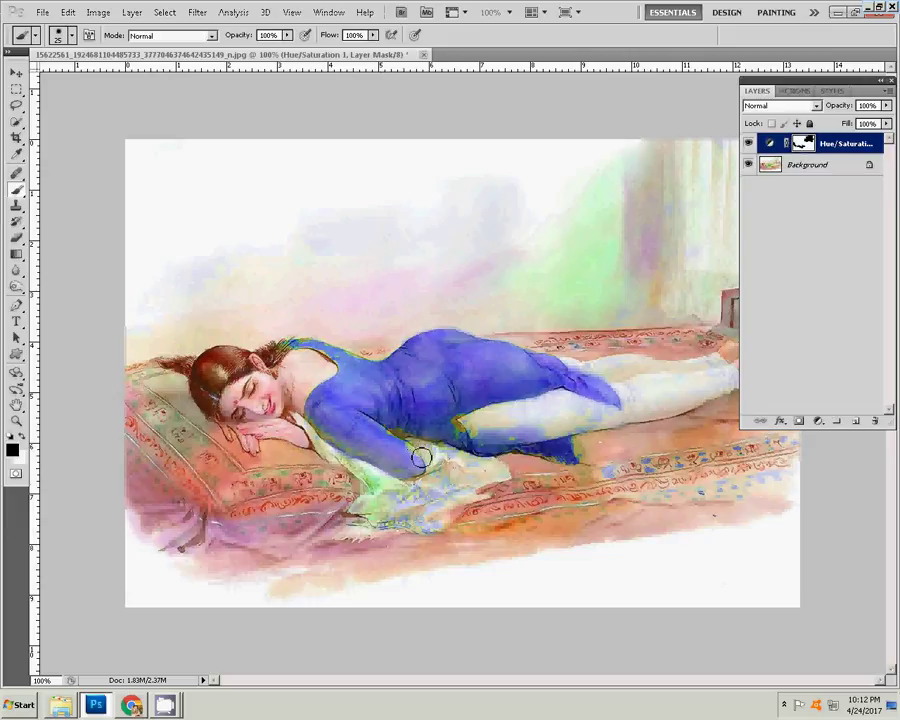
left_click_drag(418, 461, 435, 500)
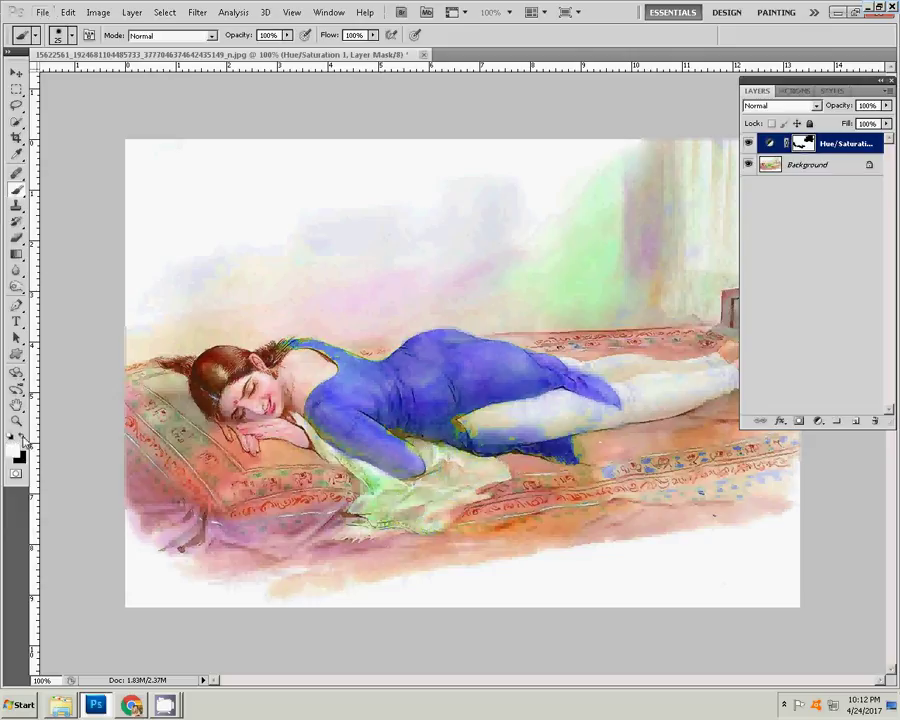
Step: Swap colours back to black and mask the recolour off the rug beside the dress
key("x")
left_click(22, 441)
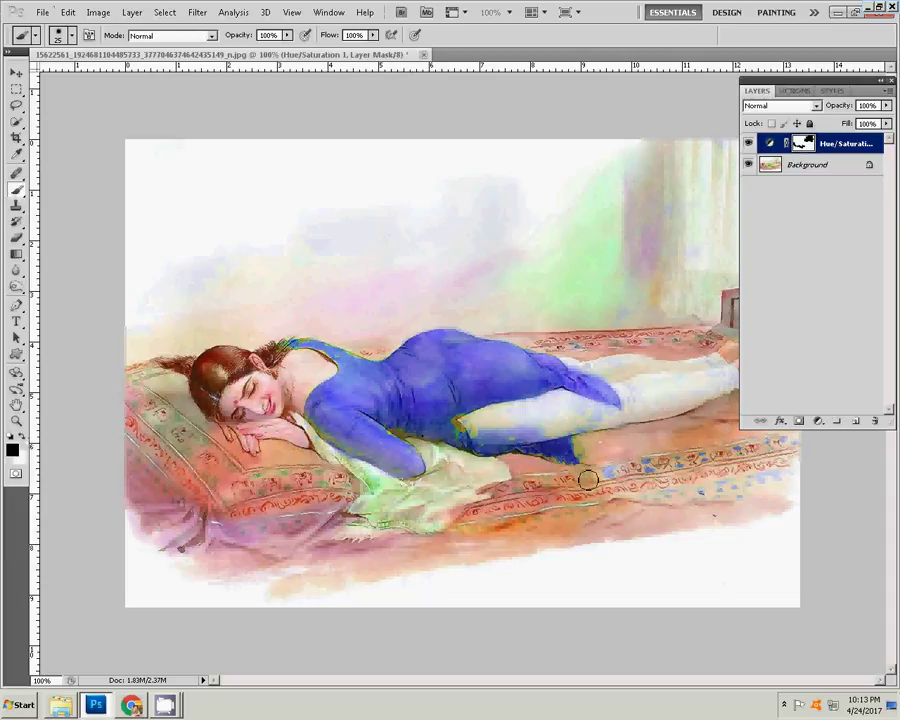
mouse_move(613, 470)
left_mouse_down()
mouse_move(678, 461)
mouse_move(662, 490)
mouse_move(703, 489)
left_mouse_up()
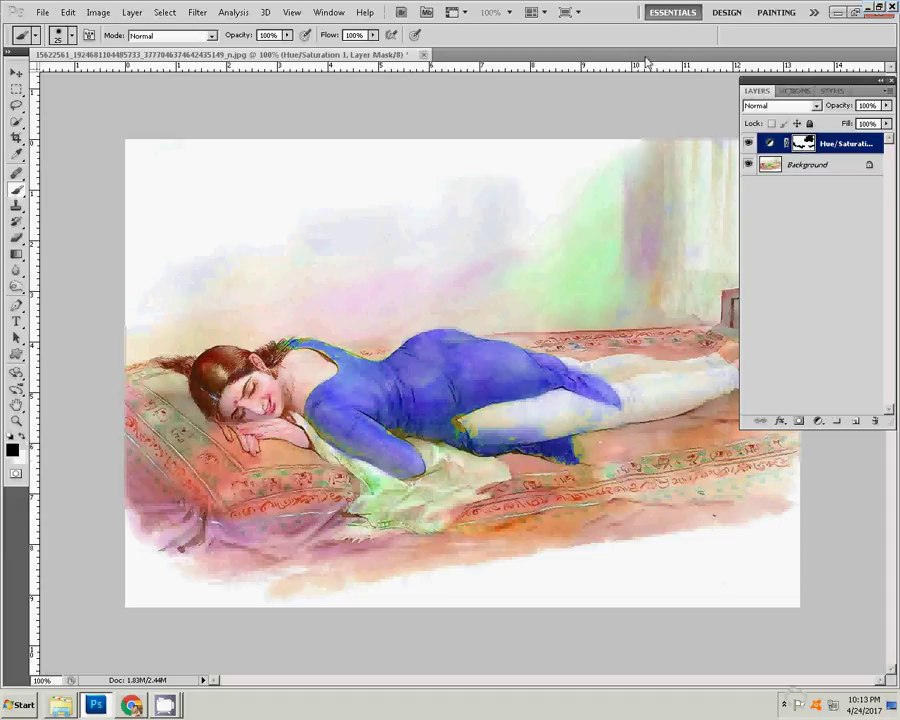
key("F7")
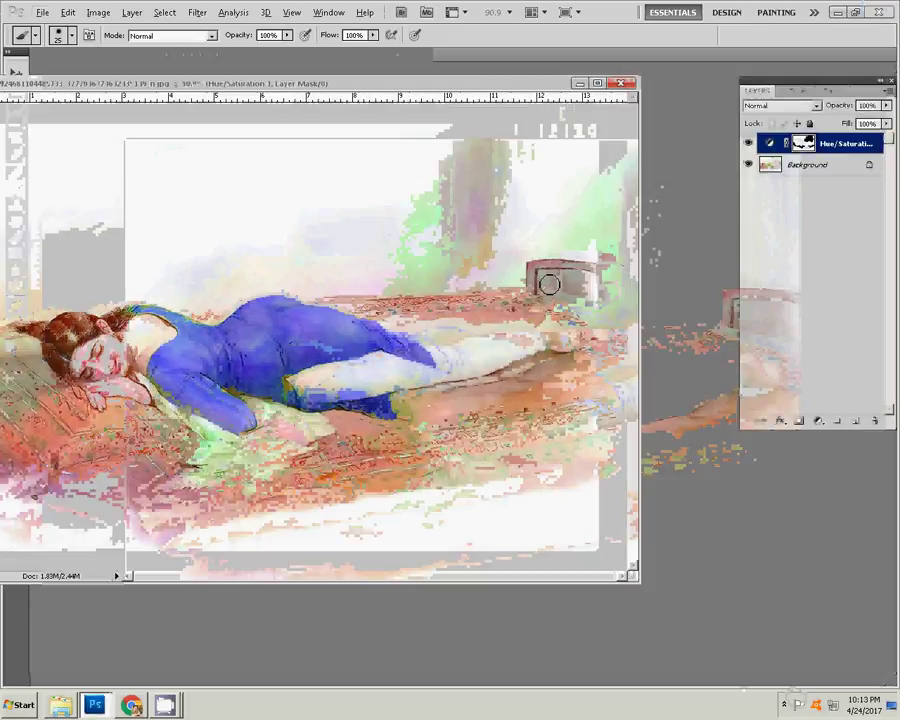
Step: Fit the painting to the window and paint the mask over the knee's blue tint
key("ctrl+0")
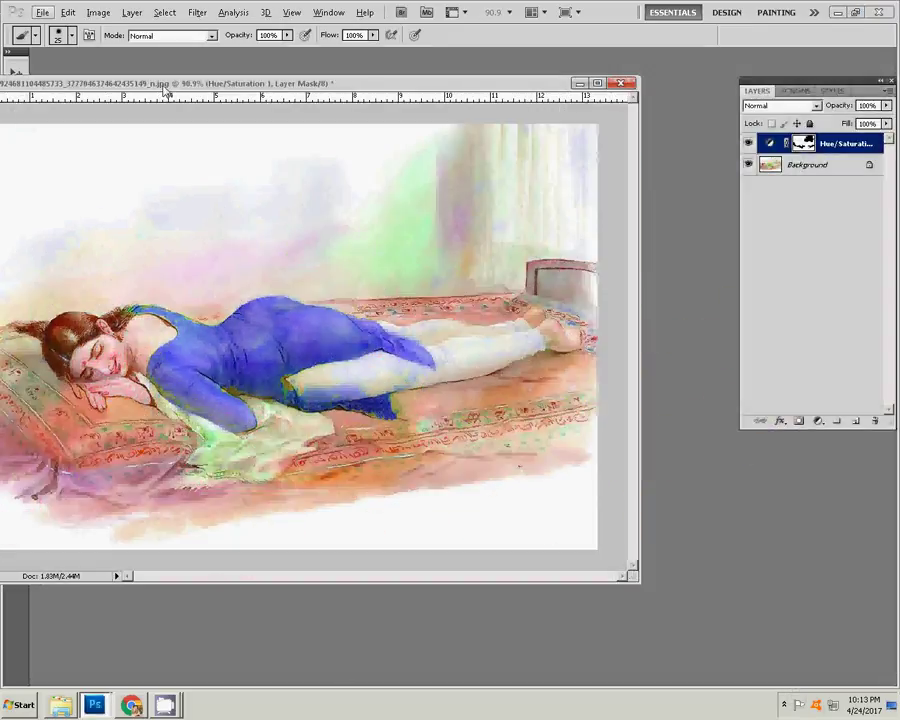
left_click_drag(165, 88, 258, 142)
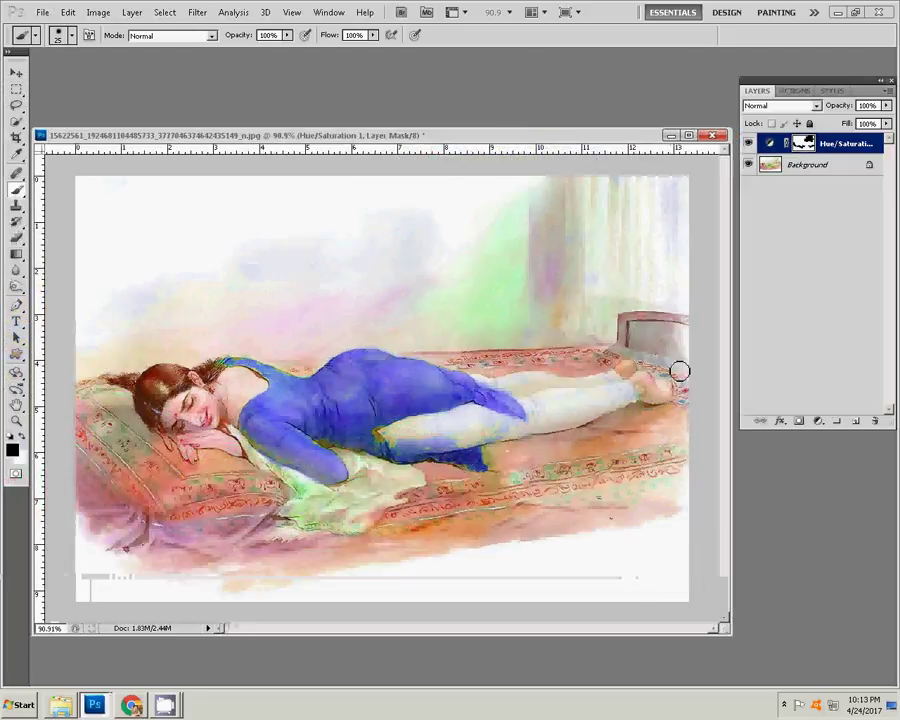
mouse_move(442, 438)
left_mouse_down()
mouse_move(401, 443)
mouse_move(455, 446)
mouse_move(448, 432)
mouse_move(538, 416)
left_mouse_up()
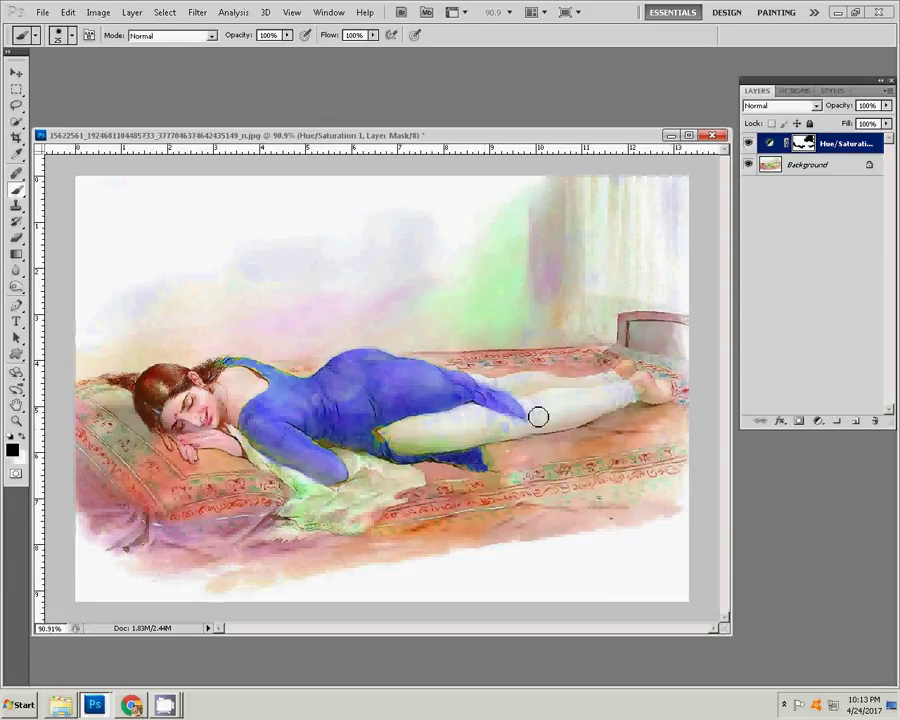
left_click(503, 383)
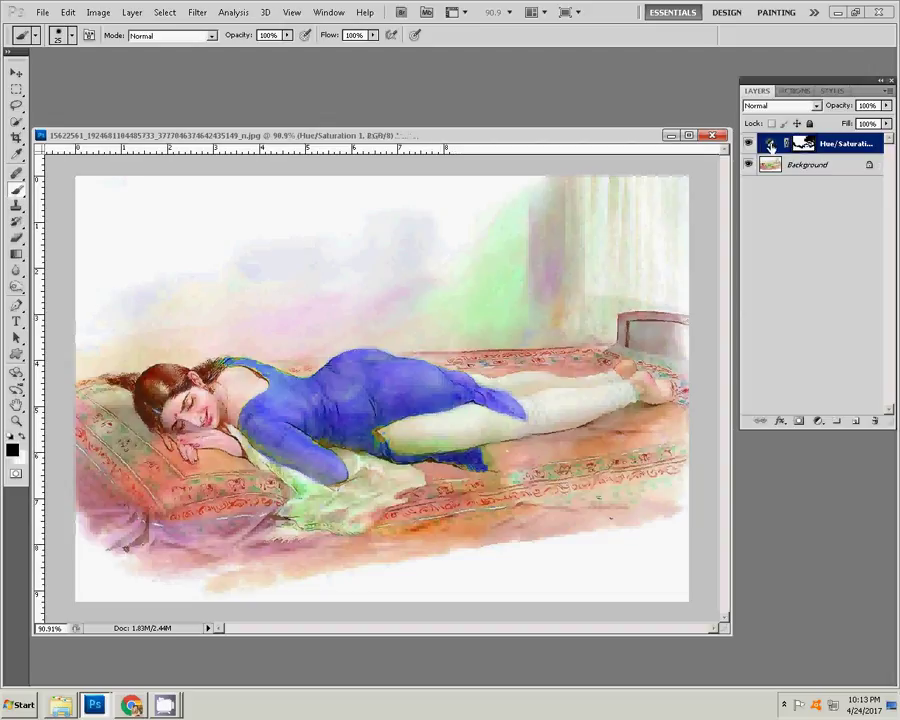
Step: Set the adjustment's Hue to -139 and Saturation to +47
left_click(771, 146)
double_click(771, 146)
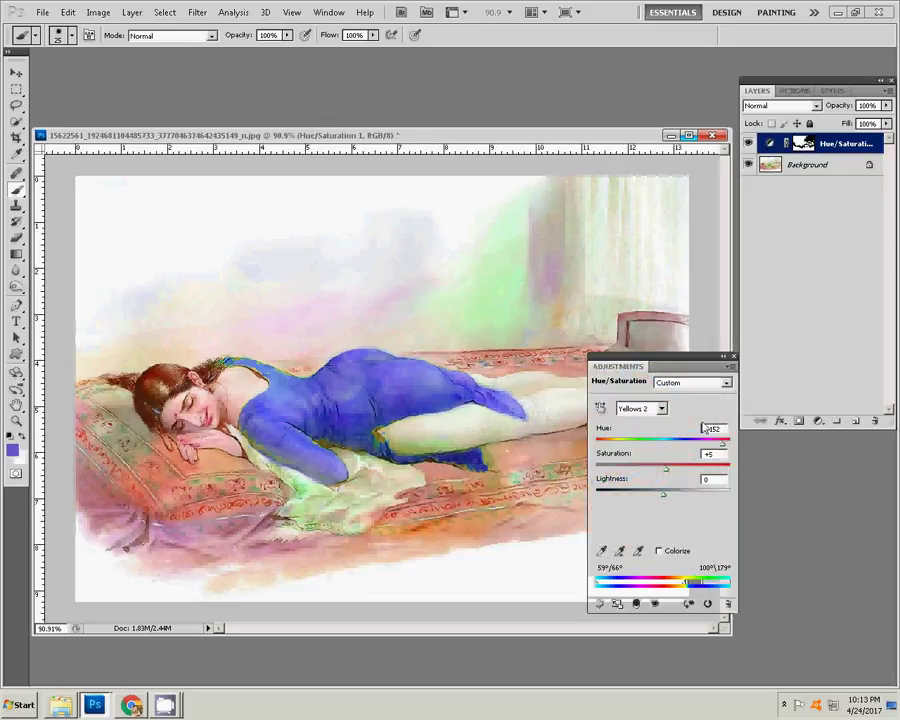
mouse_move(718, 440)
left_mouse_down()
mouse_move(612, 440)
mouse_move(585, 455)
left_mouse_up()
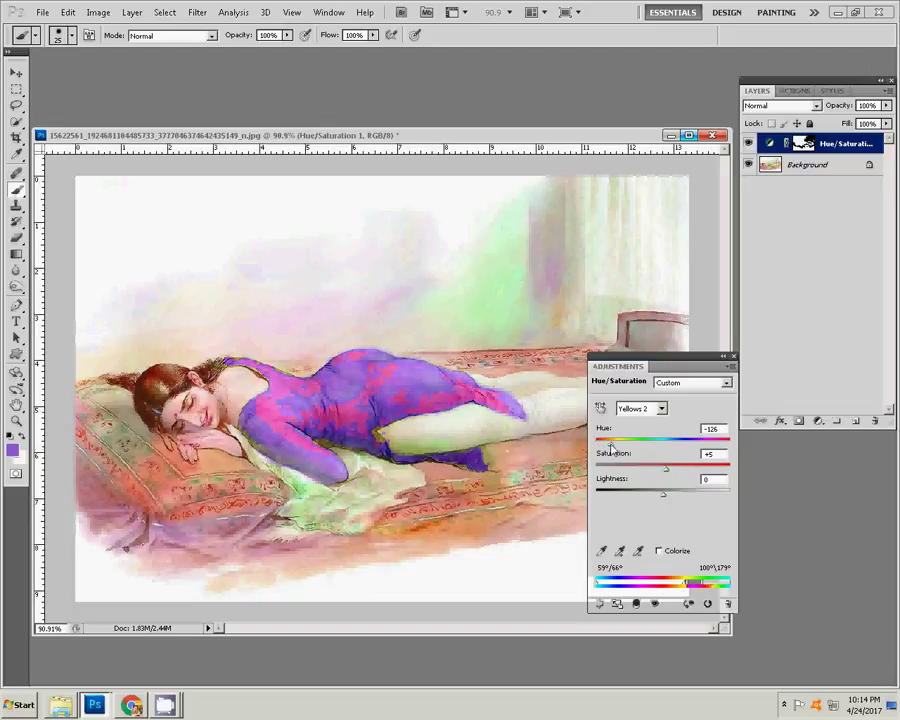
mouse_move(585, 455)
left_mouse_down()
mouse_move(632, 447)
mouse_move(611, 449)
left_mouse_up()
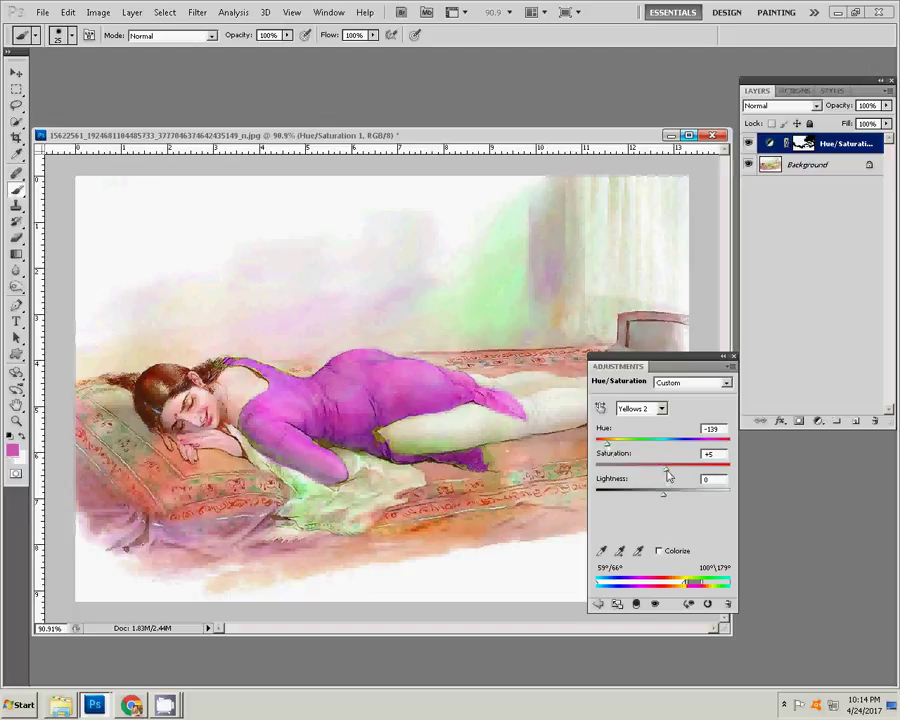
mouse_move(668, 476)
left_mouse_down()
mouse_move(704, 477)
mouse_move(696, 477)
left_mouse_up()
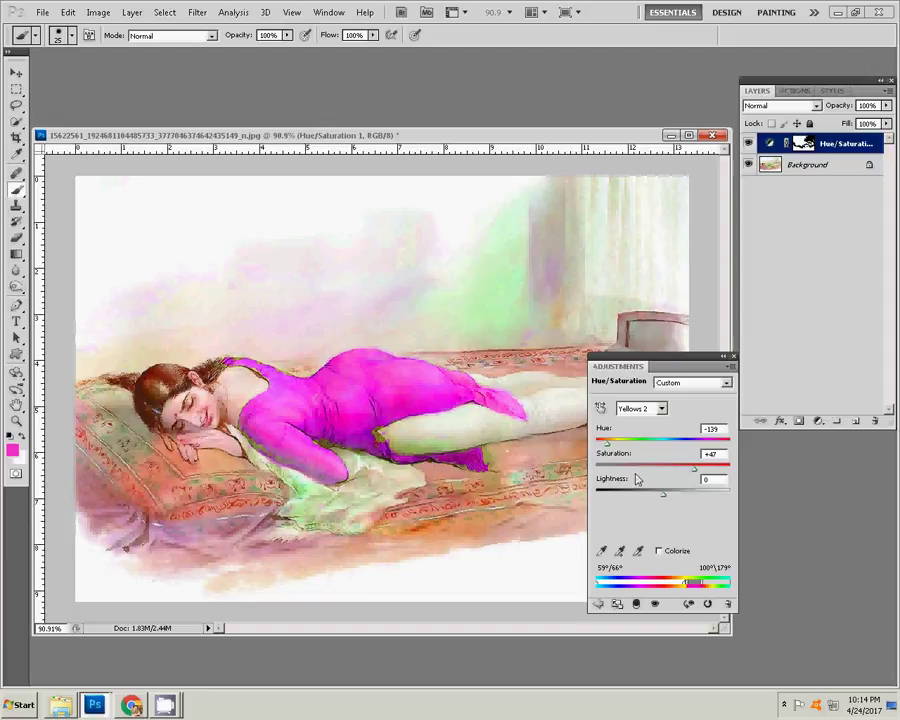
left_click(735, 357)
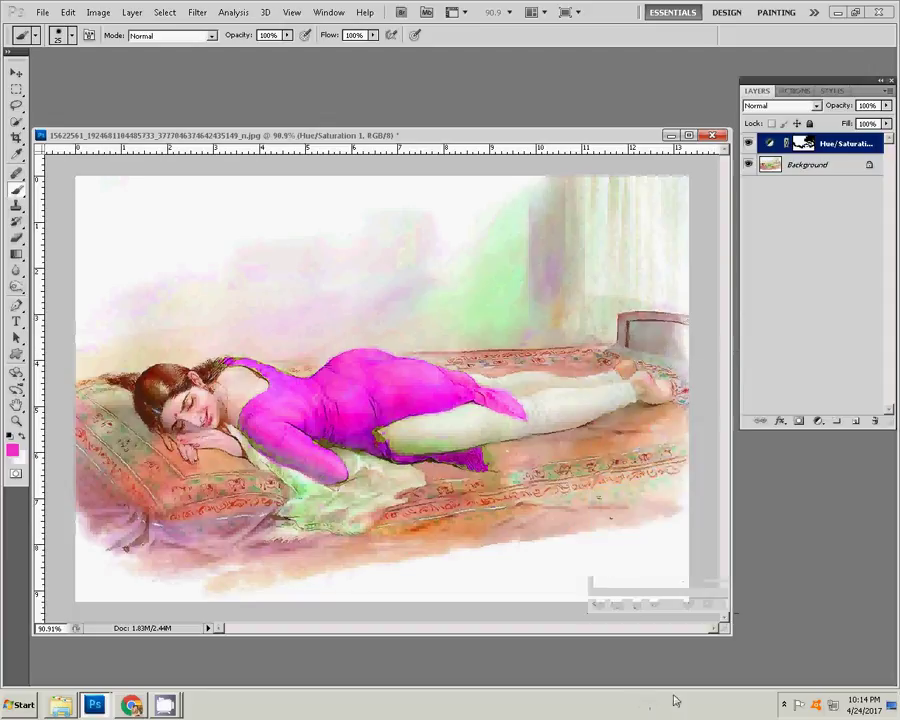
Step: Toggle the adjustment layer to compare green and magenta, then reset colours to black and white
left_click(748, 144)
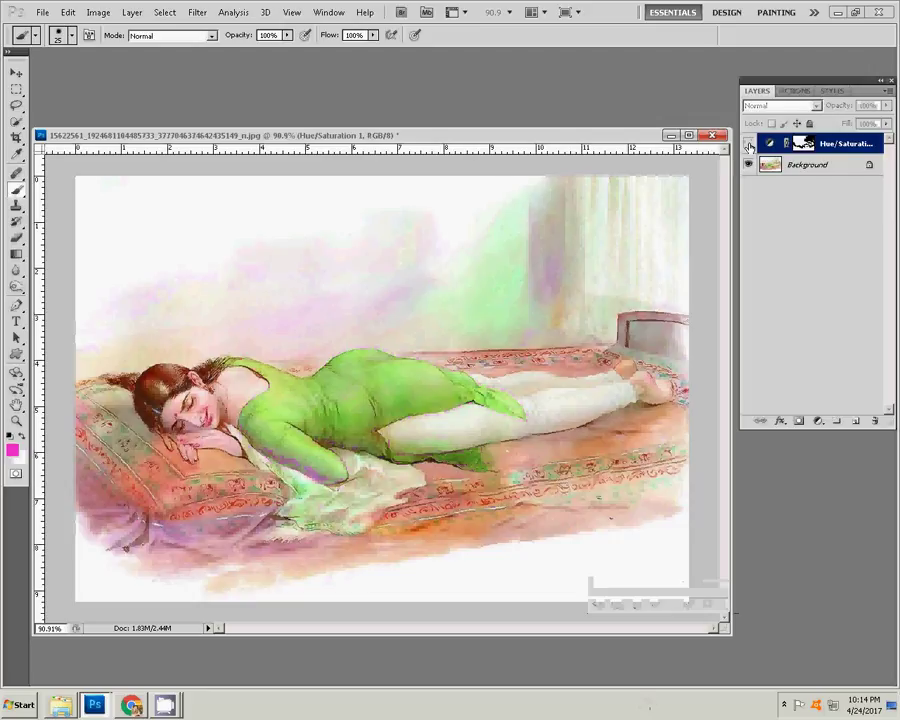
left_click(748, 144)
left_click(748, 144)
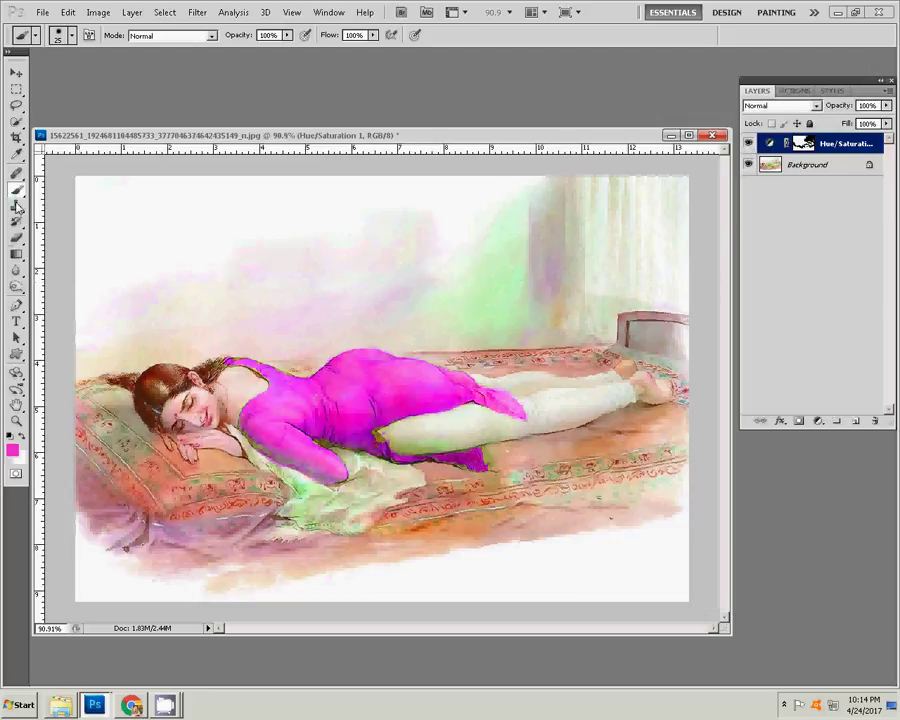
left_click(11, 437)
Step: Target the adjustment mask and set the brush size to 46 pixels
left_click(796, 166)
left_click(803, 143)
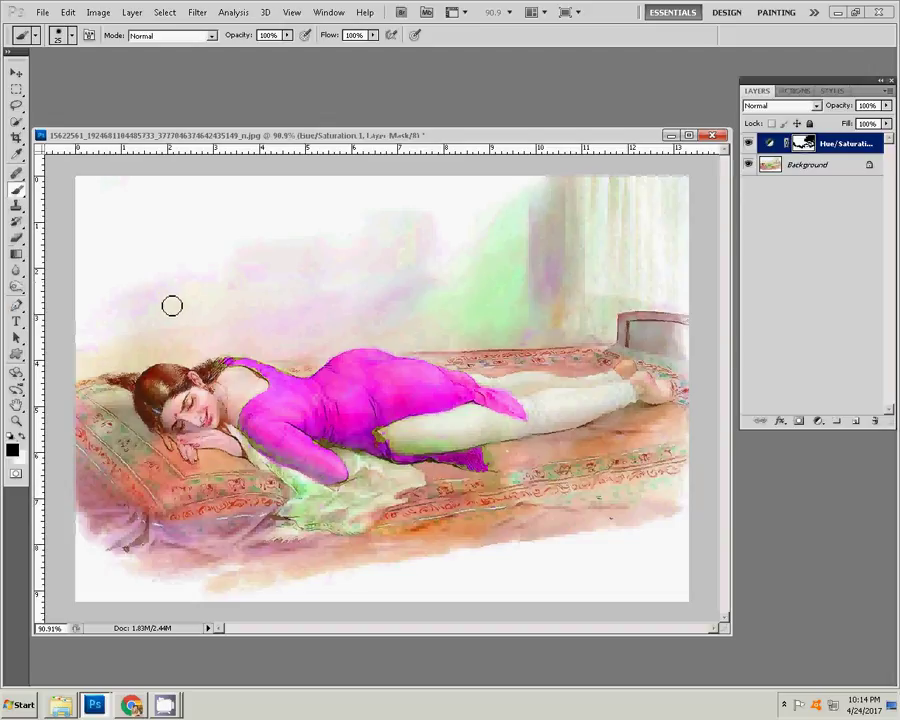
right_click(205, 298)
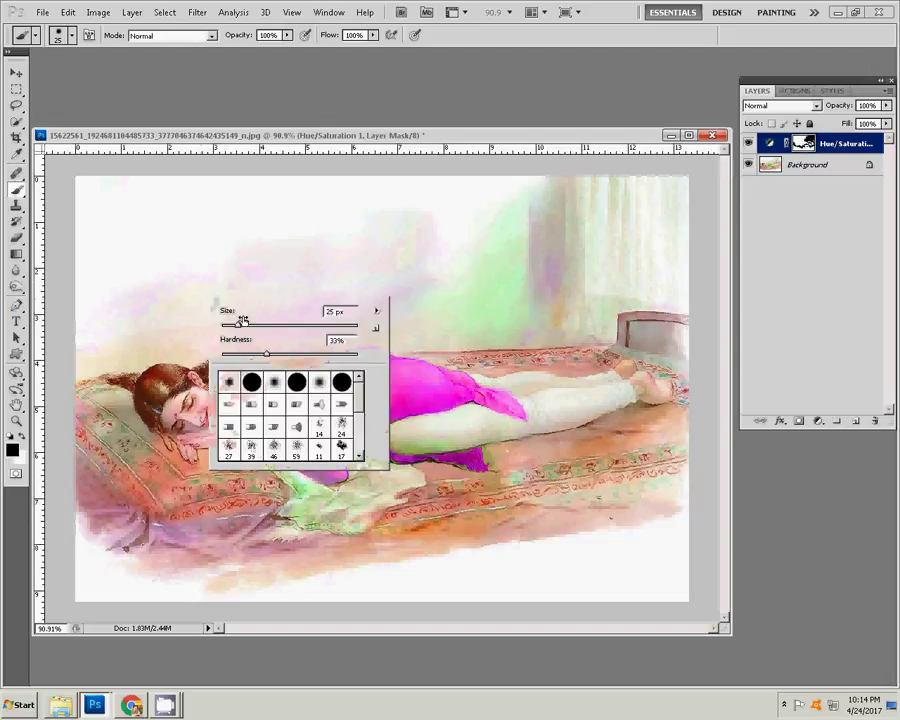
left_click_drag(240, 316, 256, 324)
key("Return")
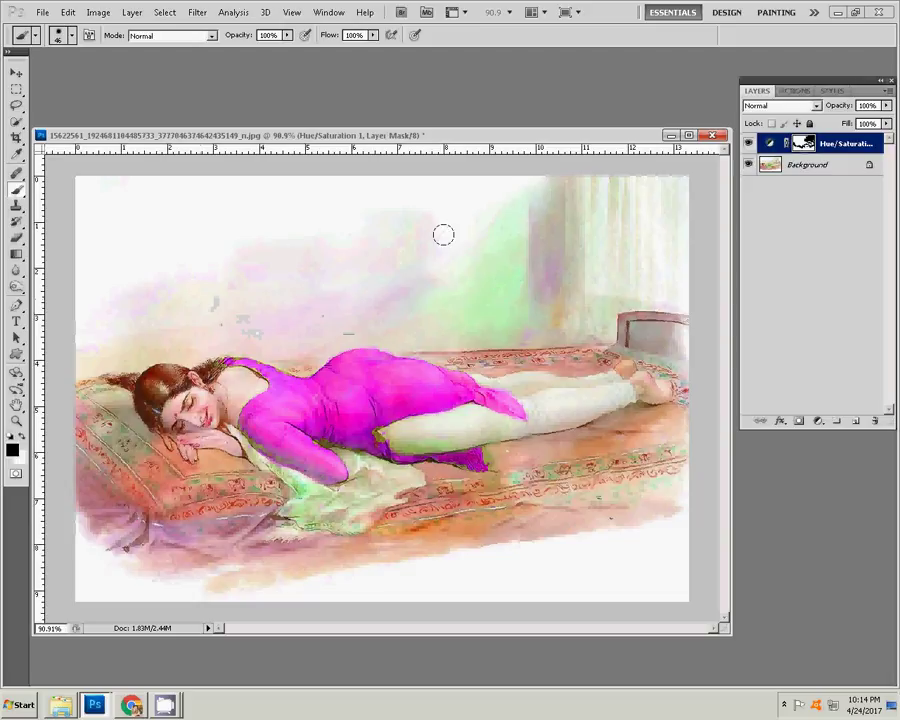
left_click(786, 704)
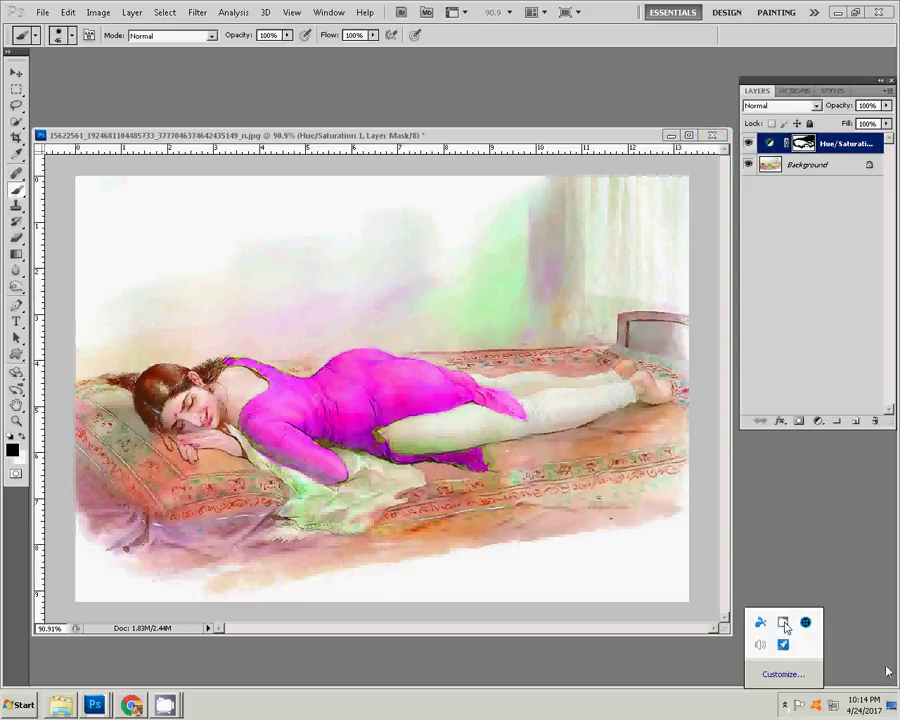